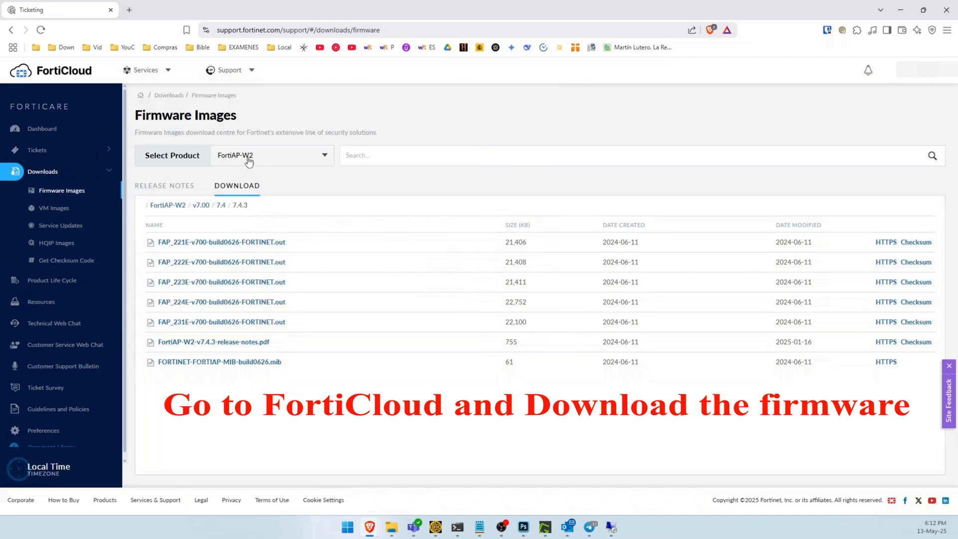
# Step: Download the FortiAP-W2 7.4.3 firmware image FAP_221E-v700-build0626-FORTINET.out from the FortiCloud support site to the Desktop
pyautogui.click(267, 156)
pyautogui.click(268, 365)
pyautogui.click(887, 243)
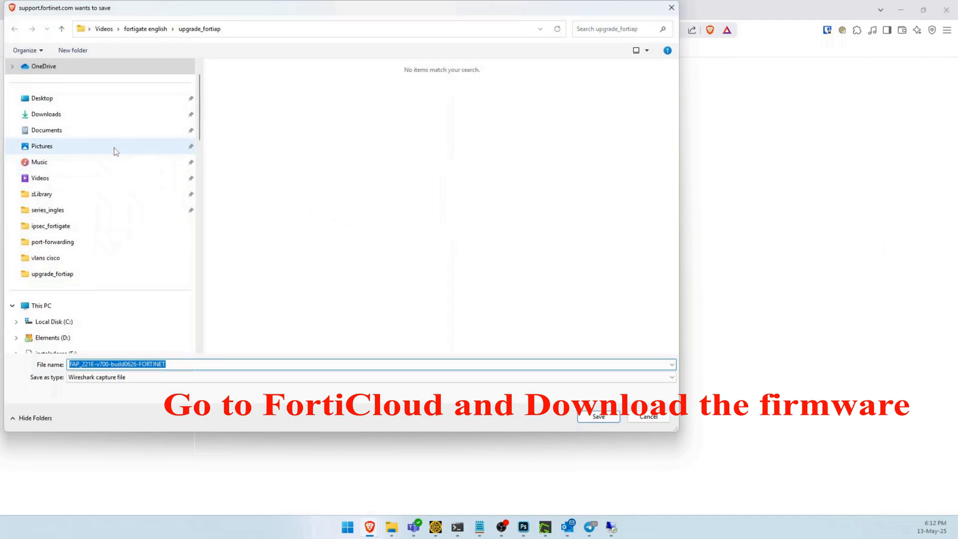
pyautogui.click(42, 99)
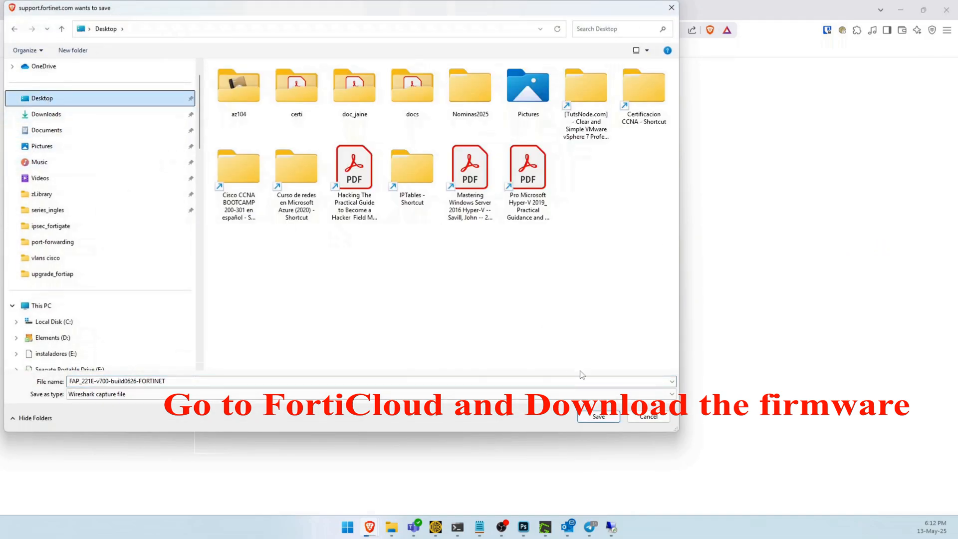
pyautogui.click(607, 419)
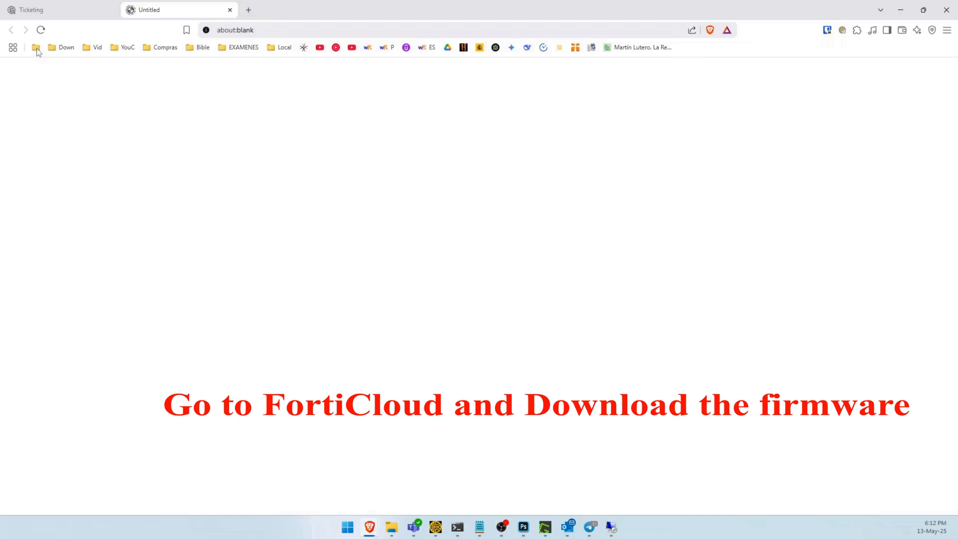
pyautogui.click(46, 15)
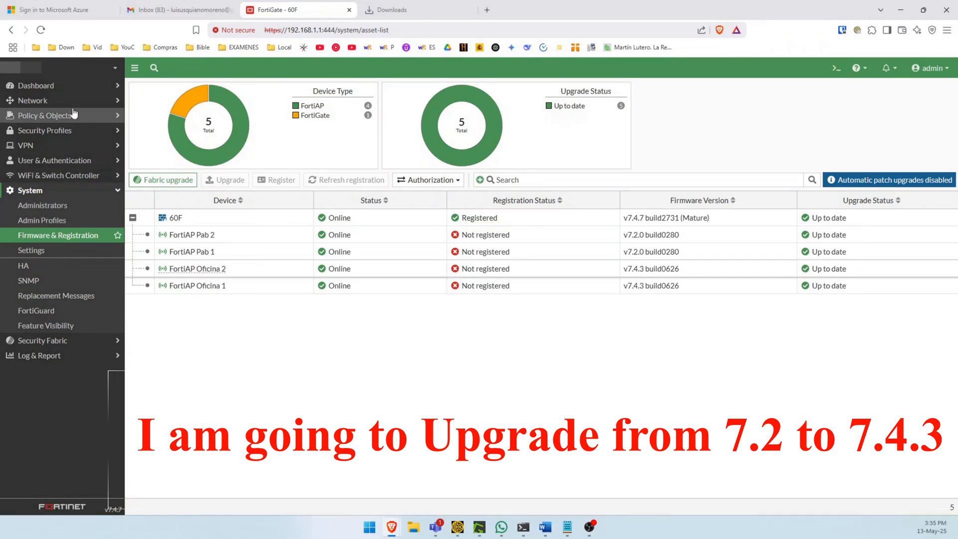
# Step: Check the firmware upgrade source options for FortiAP Pab 1 and look for the firmware file among the browser downloads
pyautogui.click(55, 237)
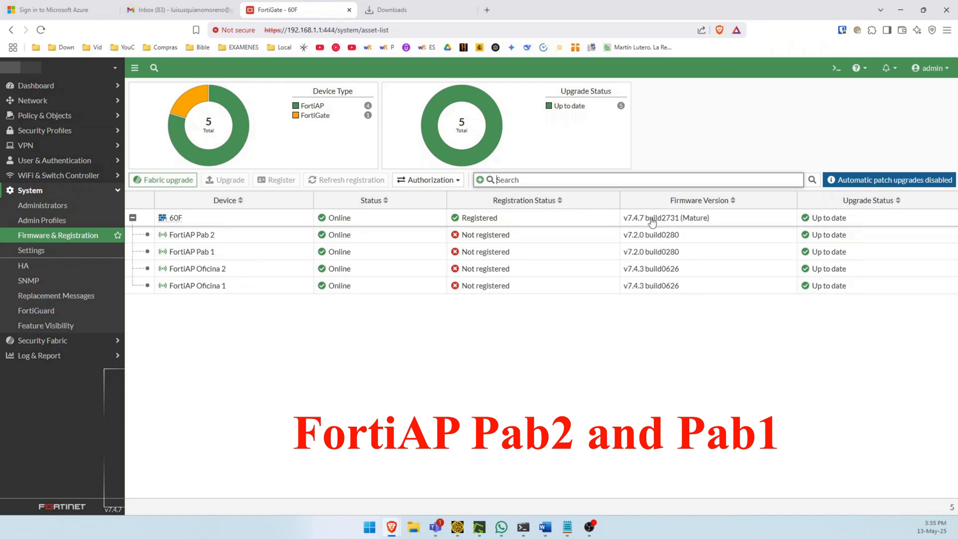
pyautogui.click(204, 252)
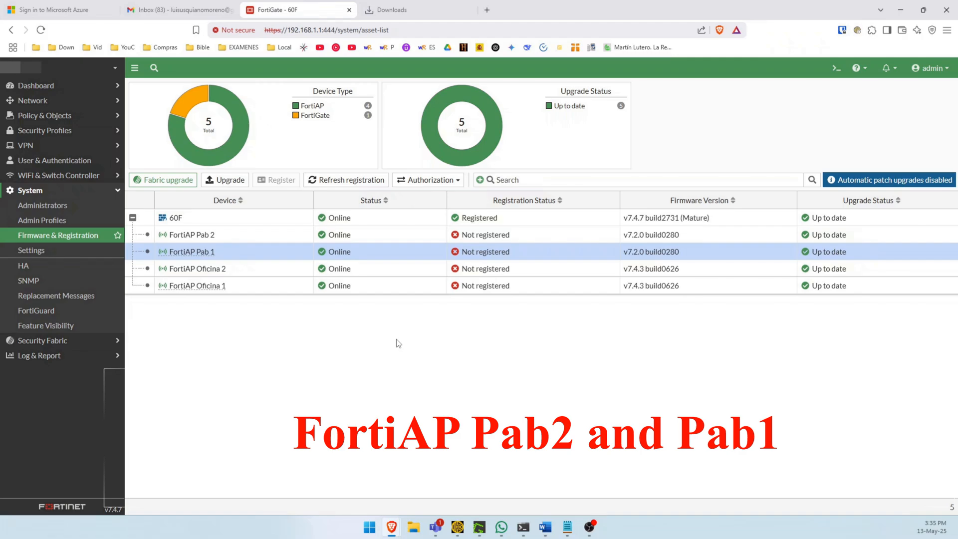
pyautogui.click(224, 180)
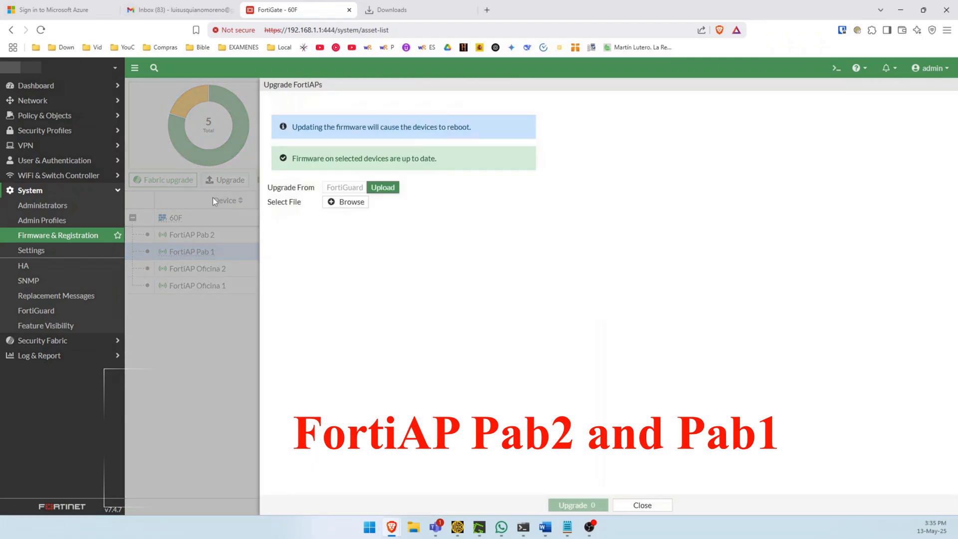
pyautogui.click(625, 507)
pyautogui.click(394, 16)
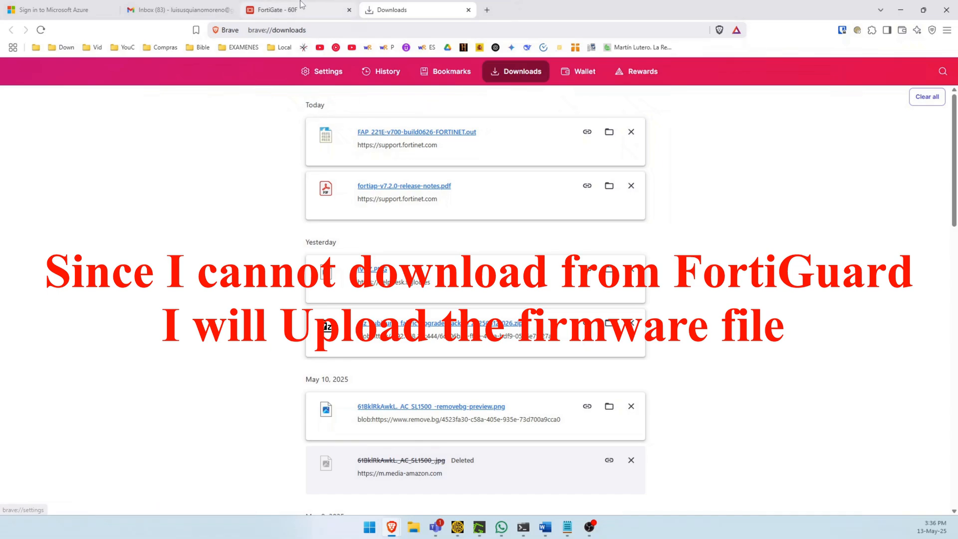
pyautogui.click(278, 9)
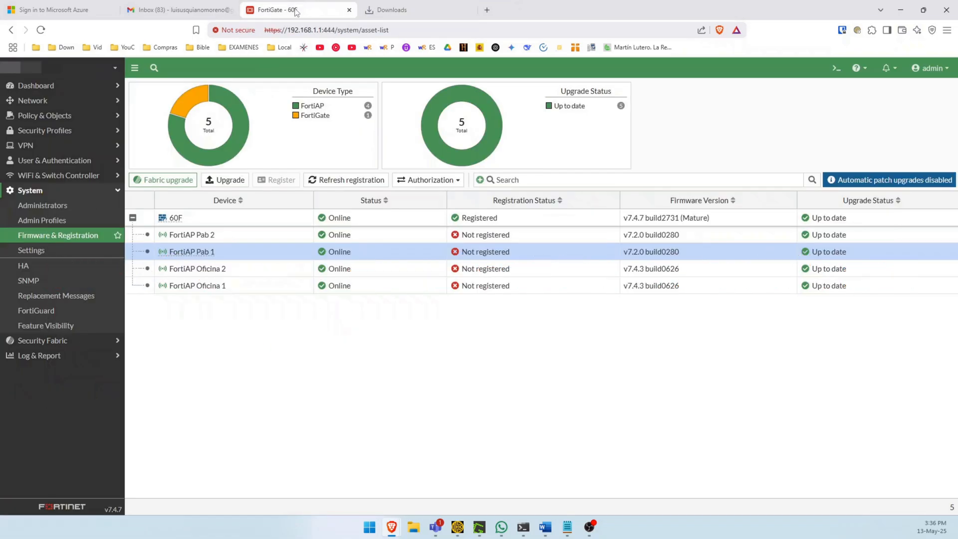
# Step: Upgrade FortiAP Pab 2 by uploading the firmware file FAP_221E-v700-build0626-FORTINET.out
pyautogui.click(232, 234)
pyautogui.click(222, 180)
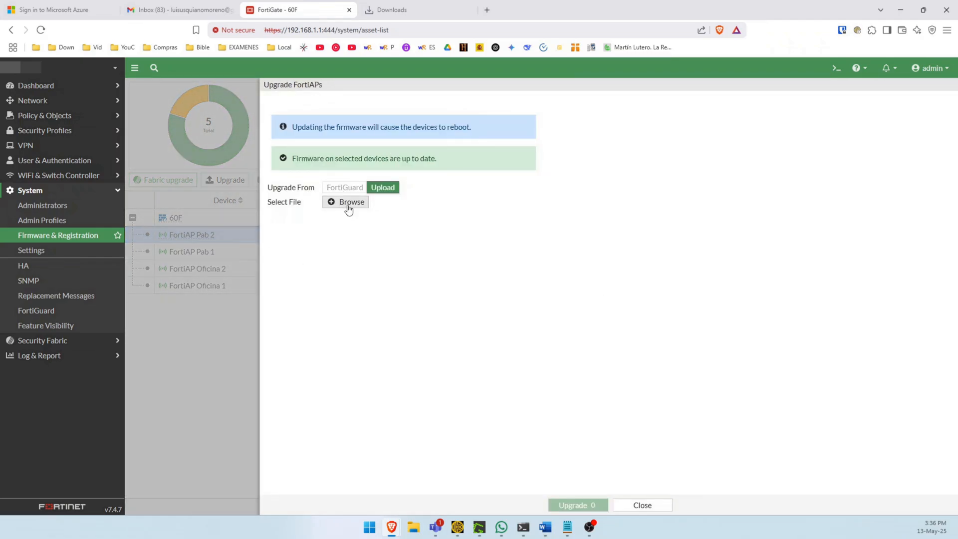
pyautogui.click(348, 204)
pyautogui.doubleClick(151, 93)
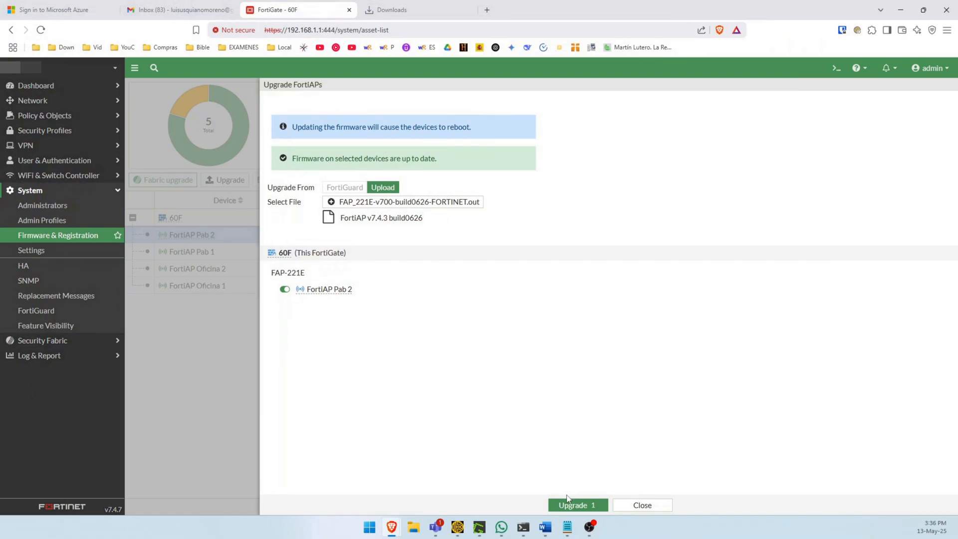
pyautogui.click(569, 504)
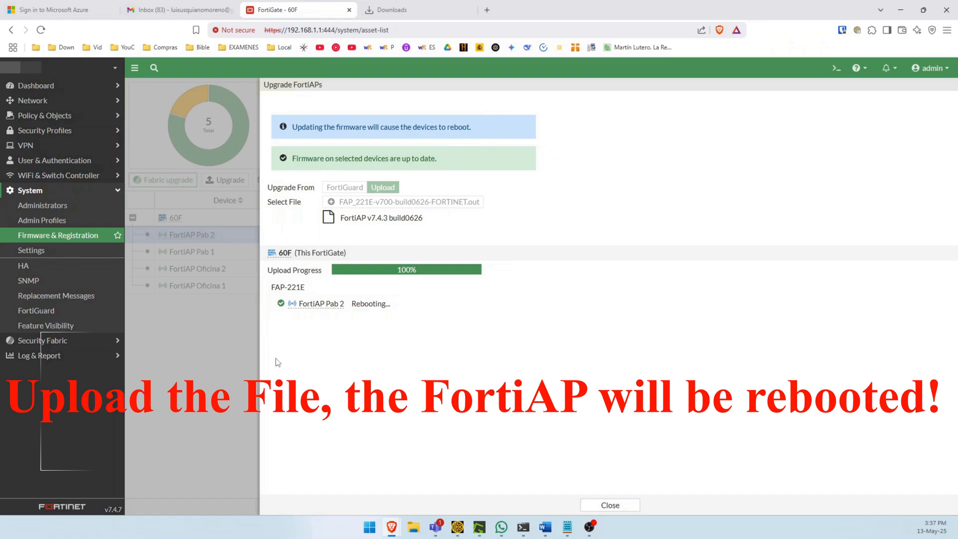
pyautogui.click(593, 507)
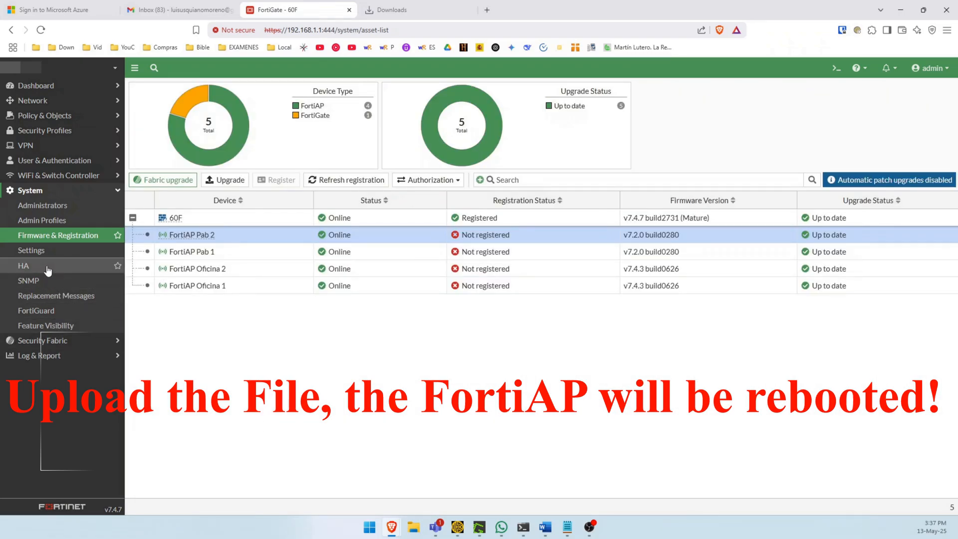
# Step: Set the FortiGate's host name to 60E in the system settings, apply it and reload the page
pyautogui.click(43, 251)
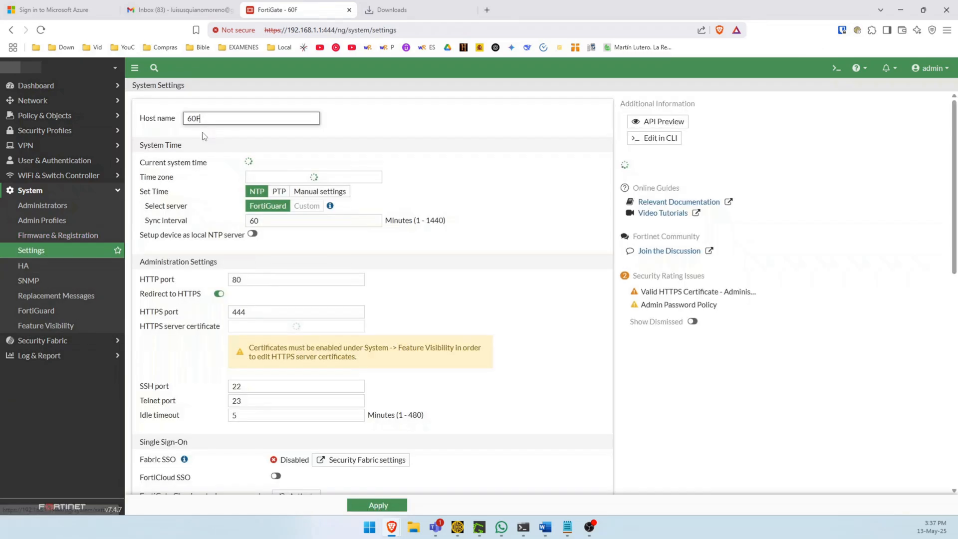
pyautogui.click(218, 121)
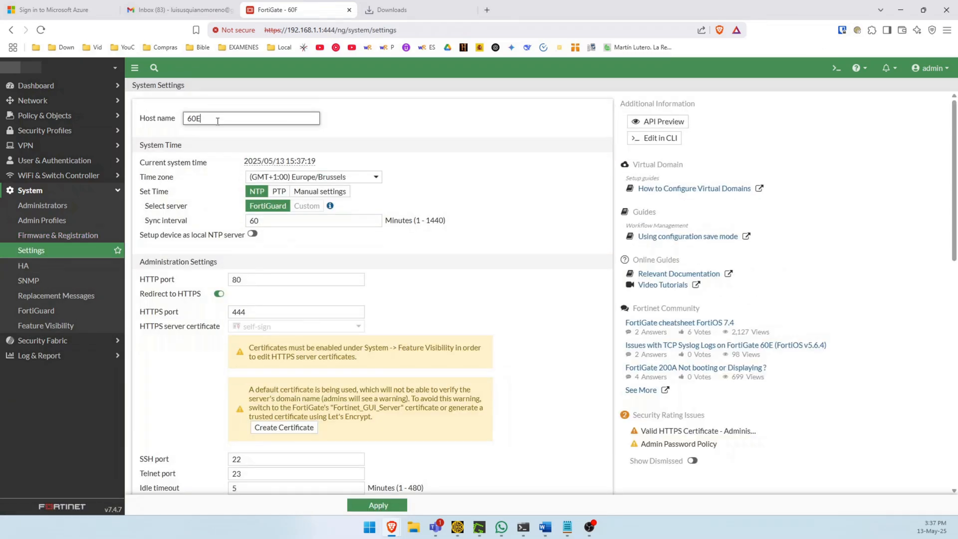
pyautogui.click(376, 507)
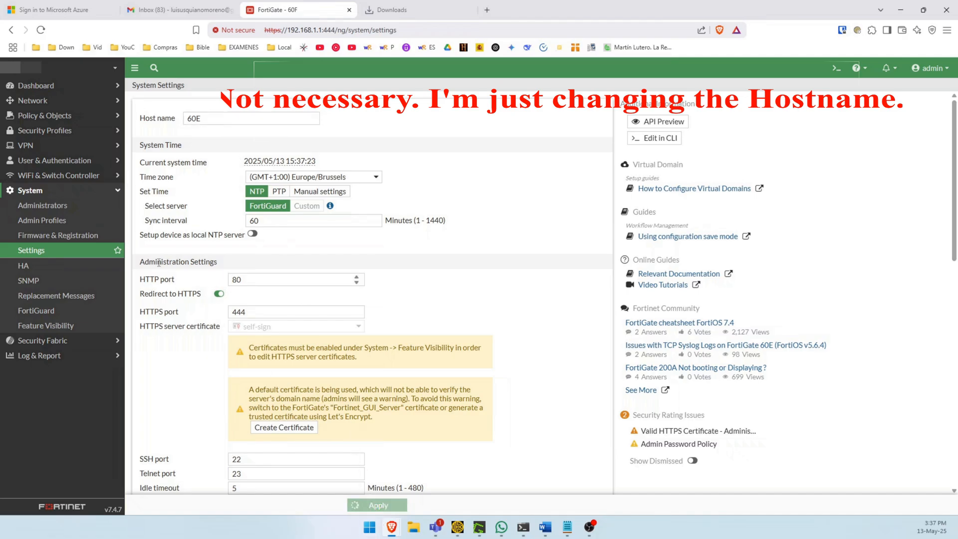
pyautogui.click(41, 30)
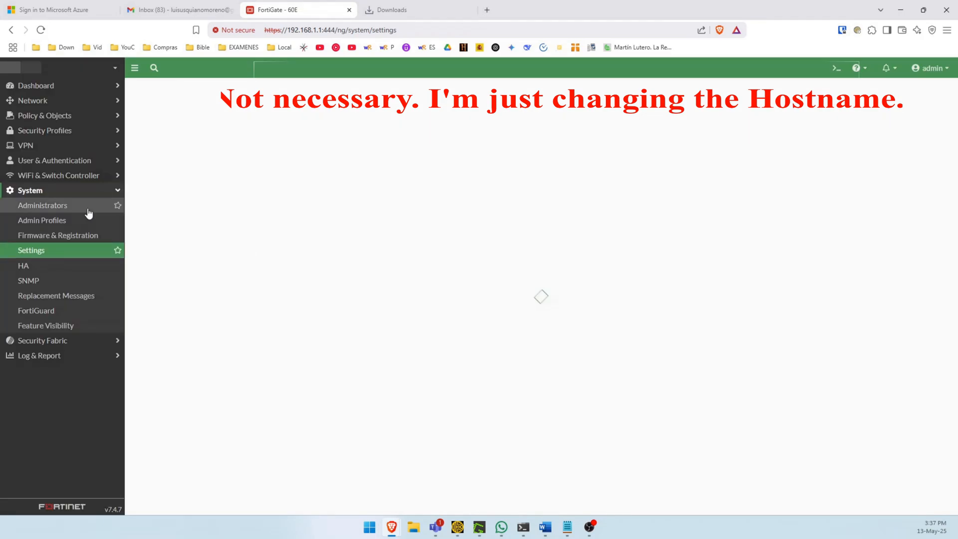
# Step: Return to the firmware and registration device list, check FortiAP Pab 2 and select FortiAP Pab 1
pyautogui.click(41, 178)
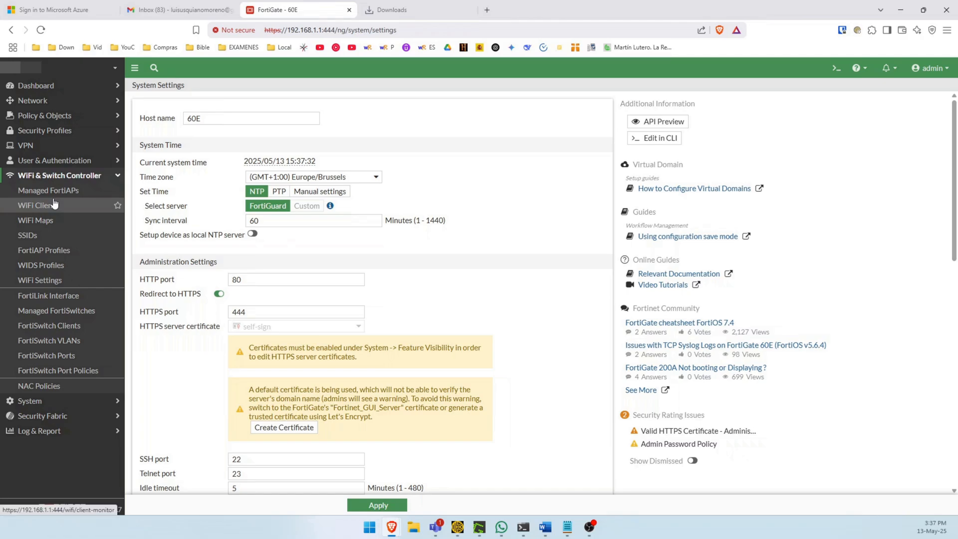
pyautogui.click(30, 401)
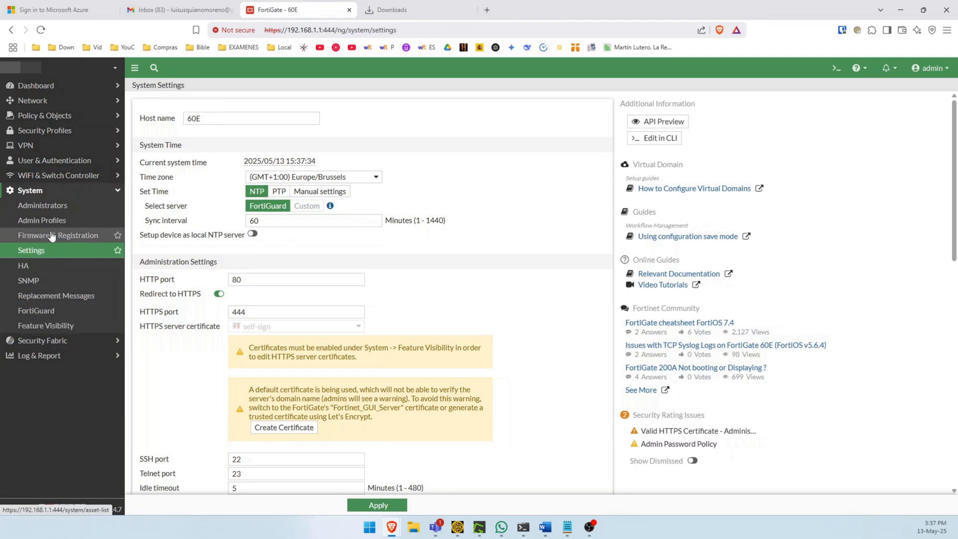
pyautogui.click(55, 237)
pyautogui.click(247, 238)
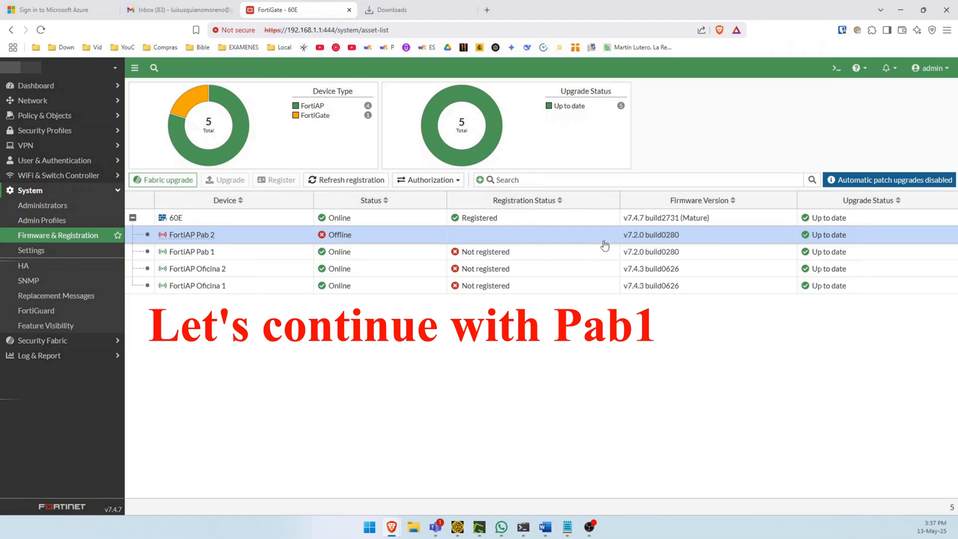
pyautogui.click(342, 251)
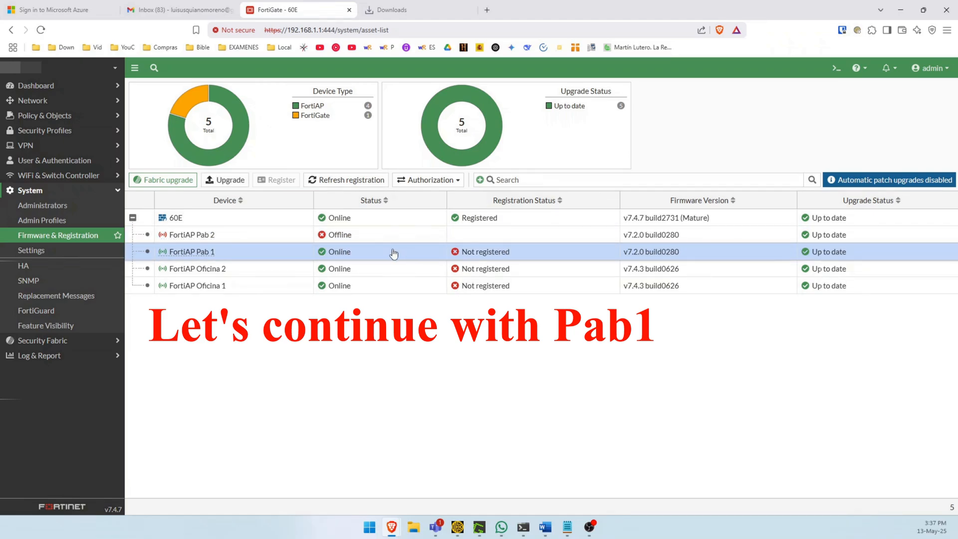
pyautogui.click(169, 180)
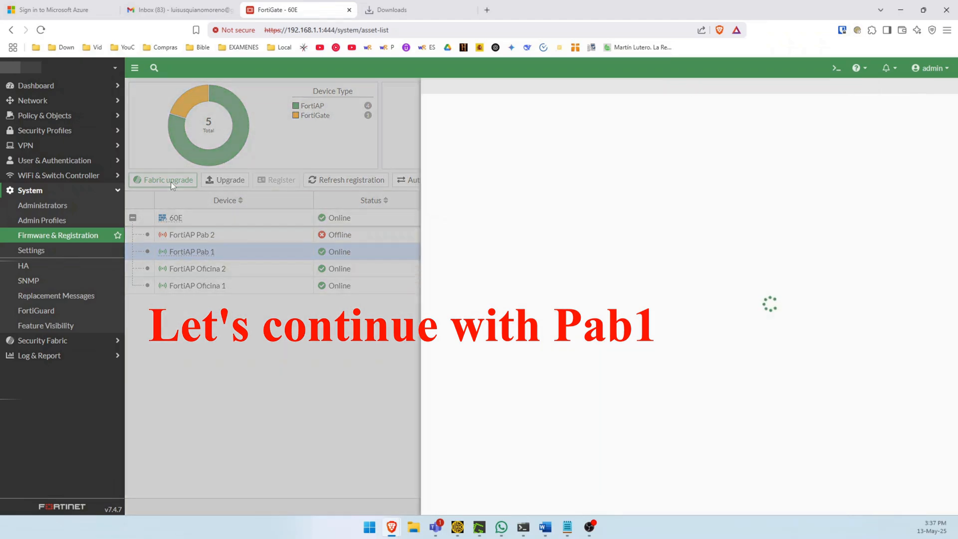
pyautogui.click(302, 252)
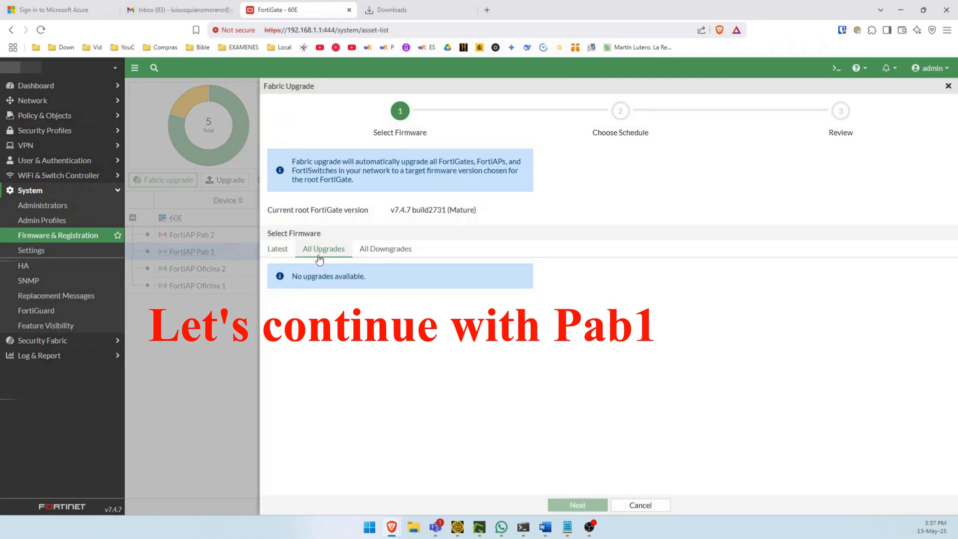
pyautogui.click(385, 249)
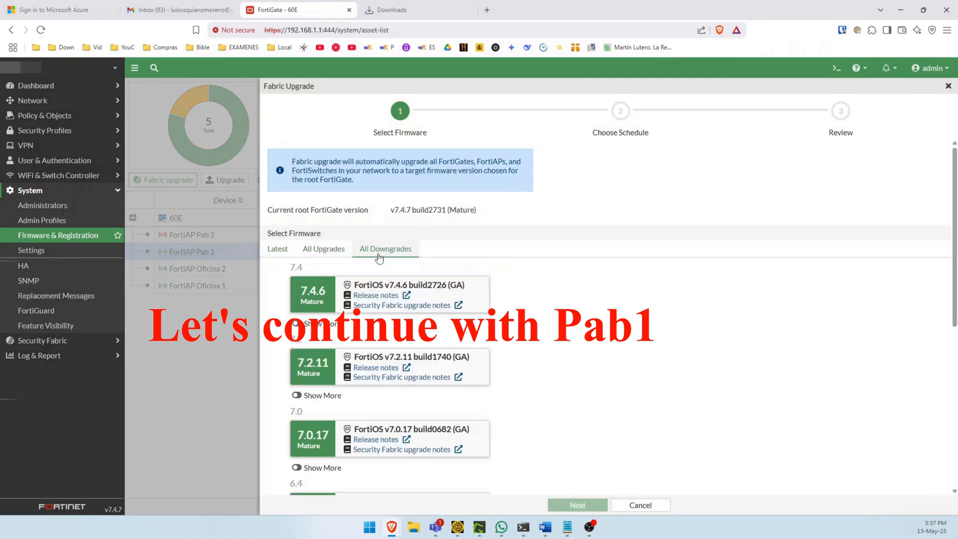
pyautogui.click(276, 250)
pyautogui.moveTo(378, 276); pyautogui.dragTo(374, 258)
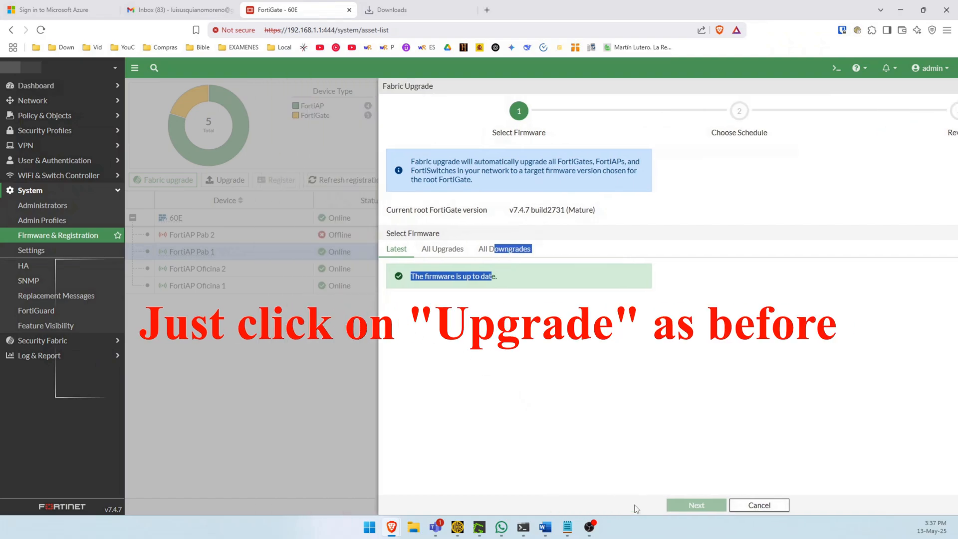
pyautogui.click(640, 505)
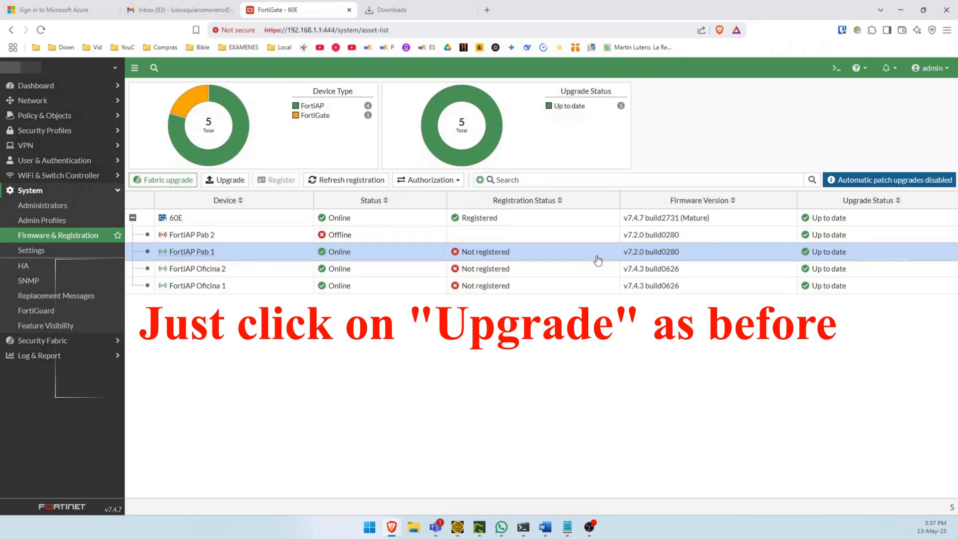
pyautogui.click(186, 181)
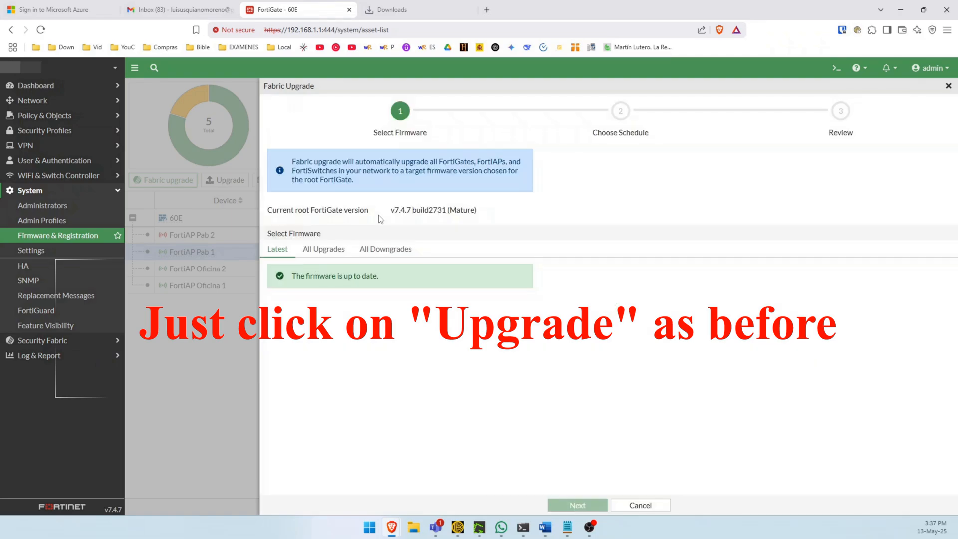
pyautogui.click(382, 249)
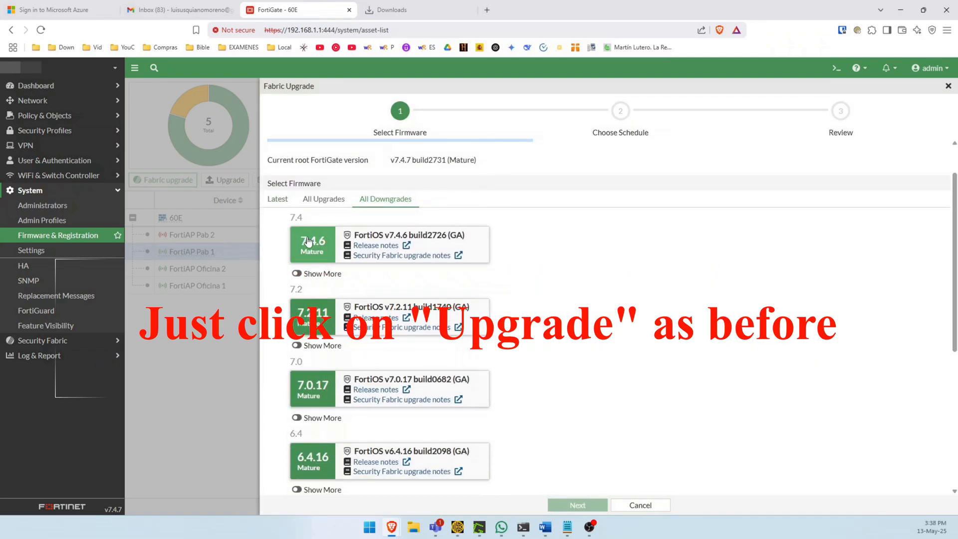
pyautogui.click(277, 199)
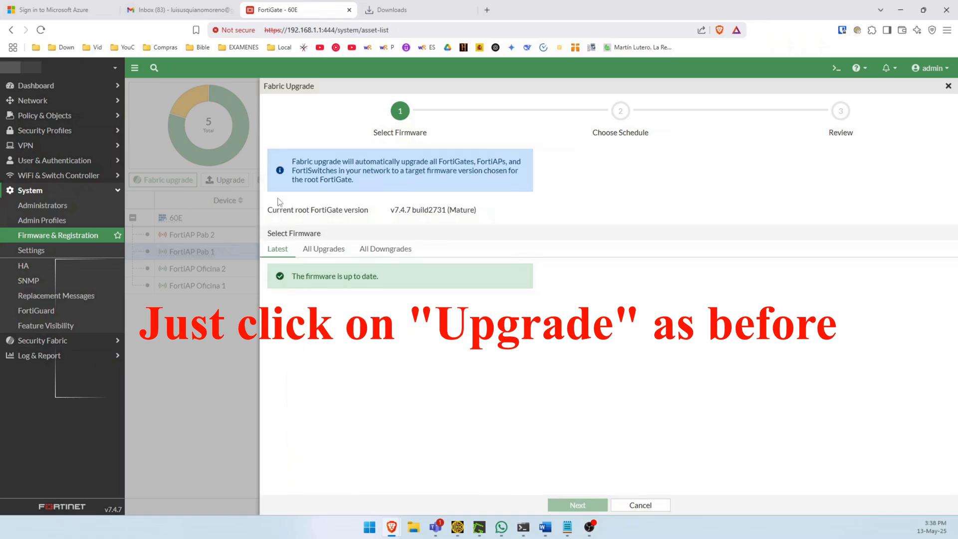
pyautogui.click(621, 504)
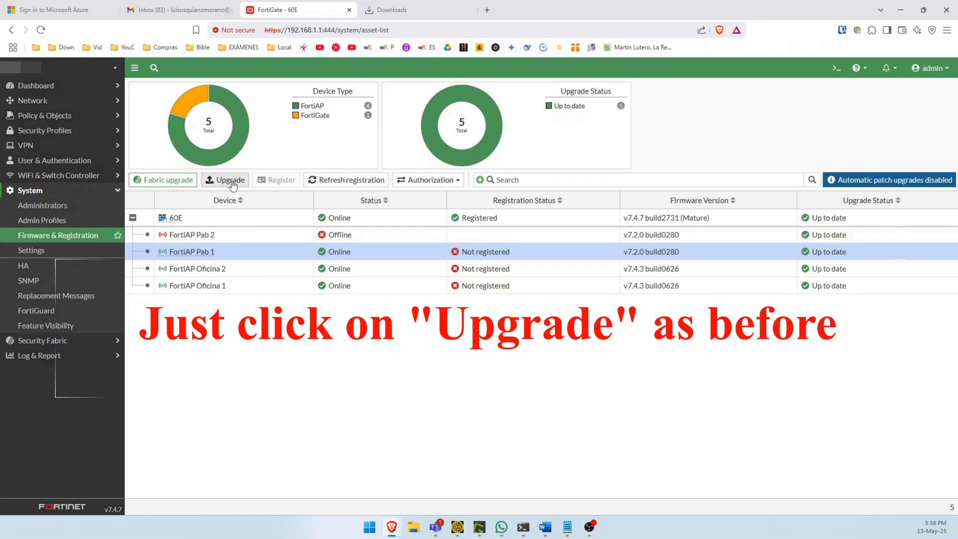
# Step: Start upgrading FortiAP Pab 1 by uploading the firmware file FAP_221E-v700-build0626-FORTINET.out
pyautogui.click(231, 181)
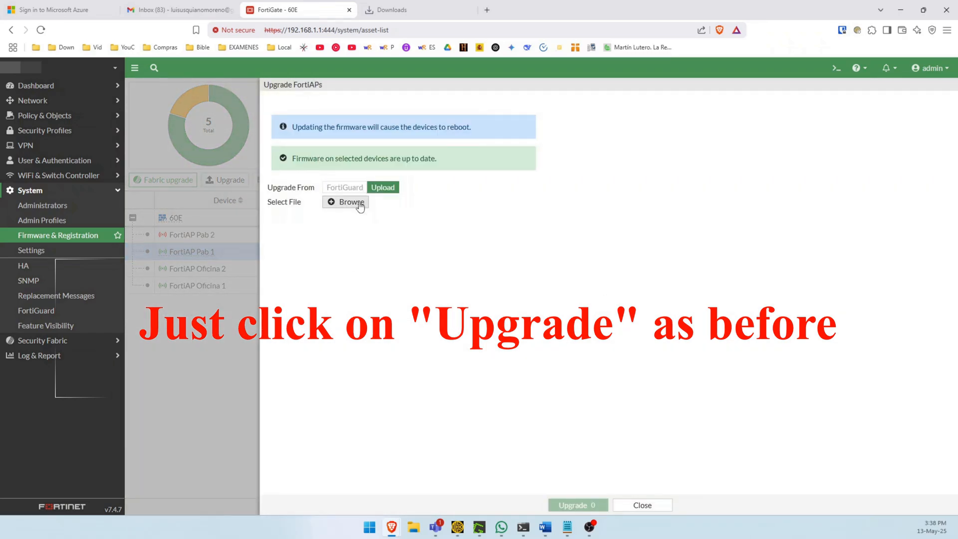
pyautogui.click(339, 203)
pyautogui.click(177, 95)
pyautogui.doubleClick(176, 95)
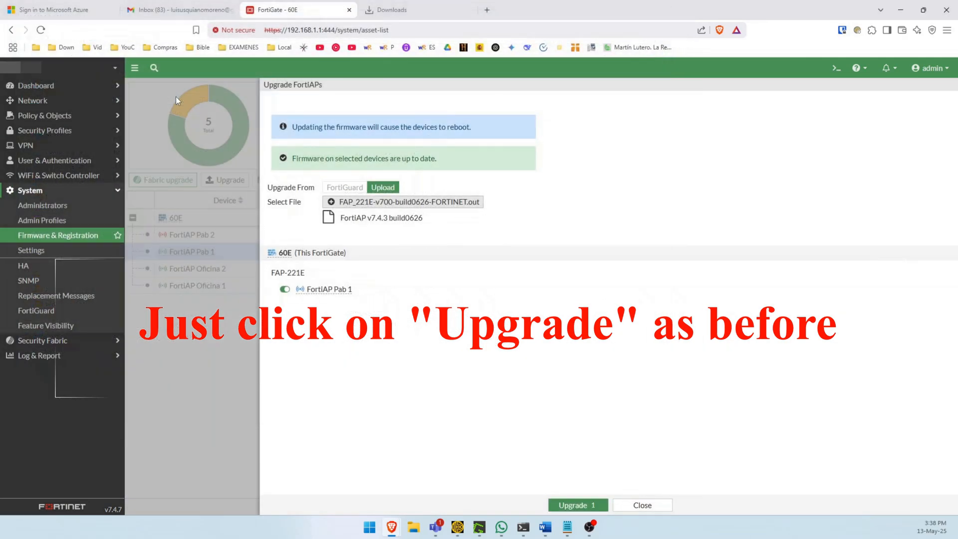
pyautogui.click(570, 503)
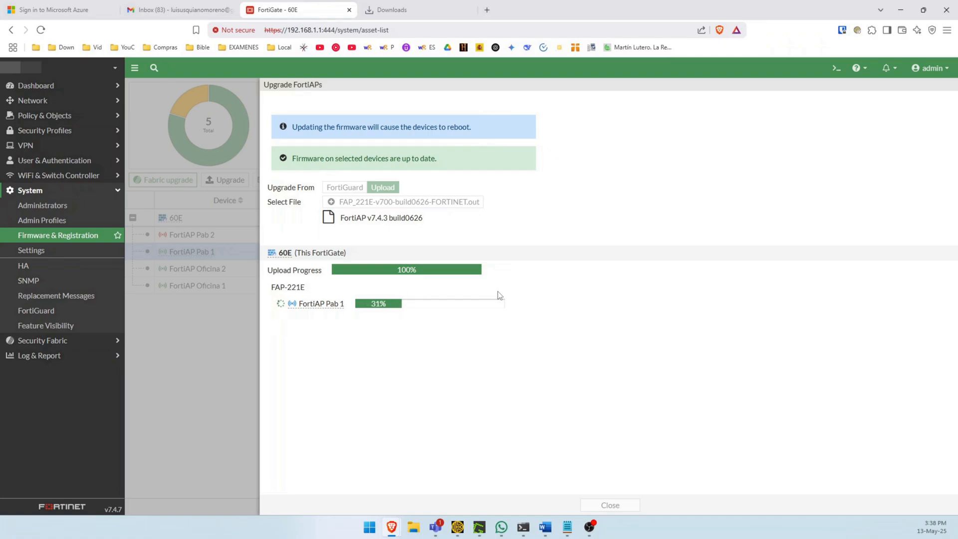
# Step: Close the mail inbox tab and leave the completed upgrade to check FortiAP Pab 1 in the device list
pyautogui.click(235, 10)
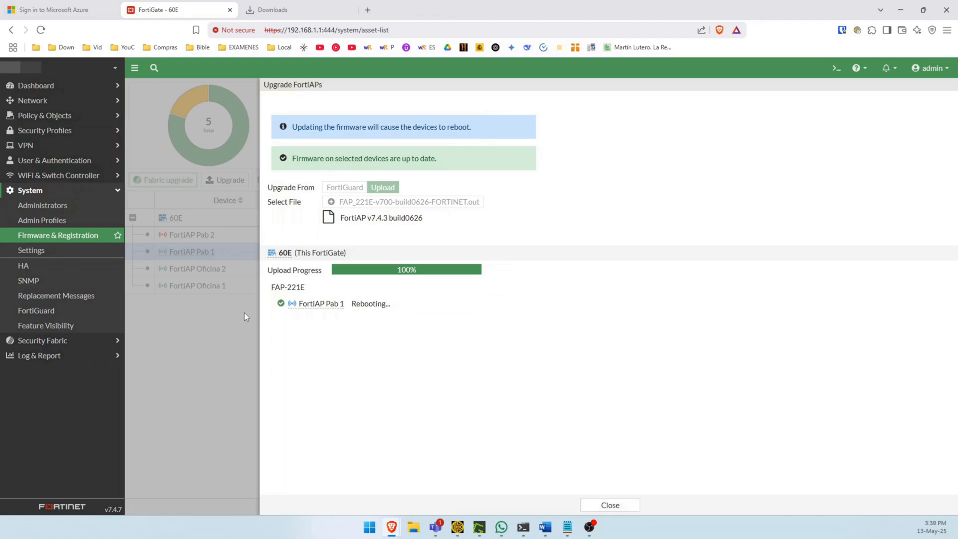
pyautogui.doubleClick(364, 306)
pyautogui.click(593, 502)
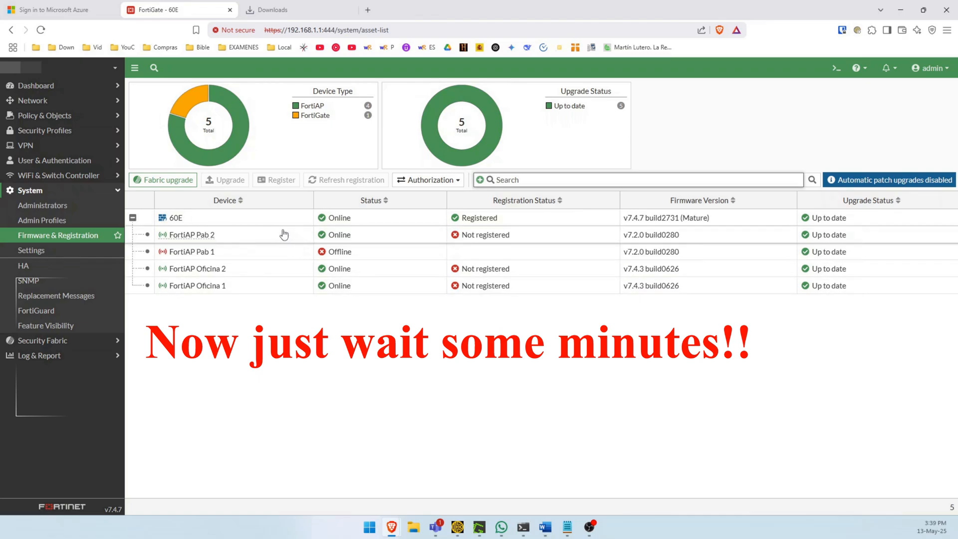
pyautogui.click(280, 249)
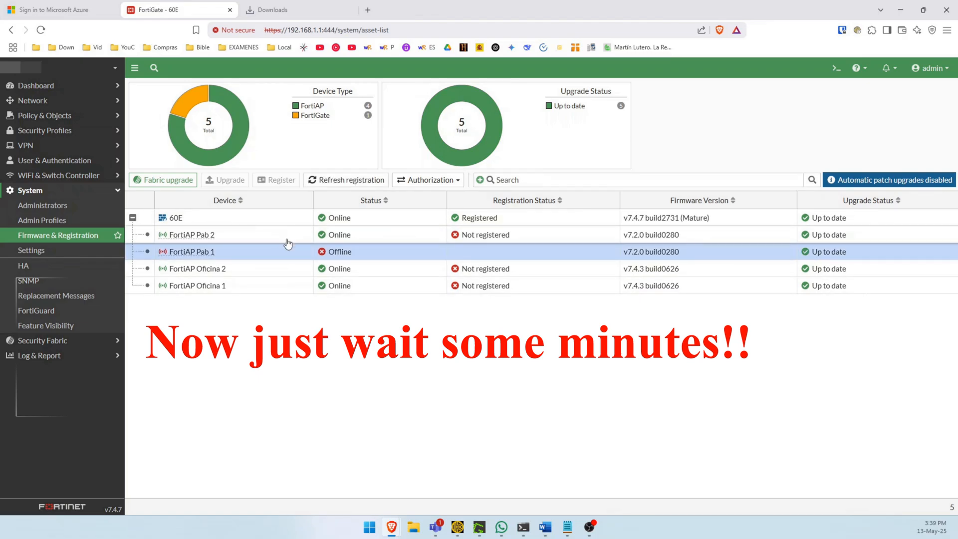